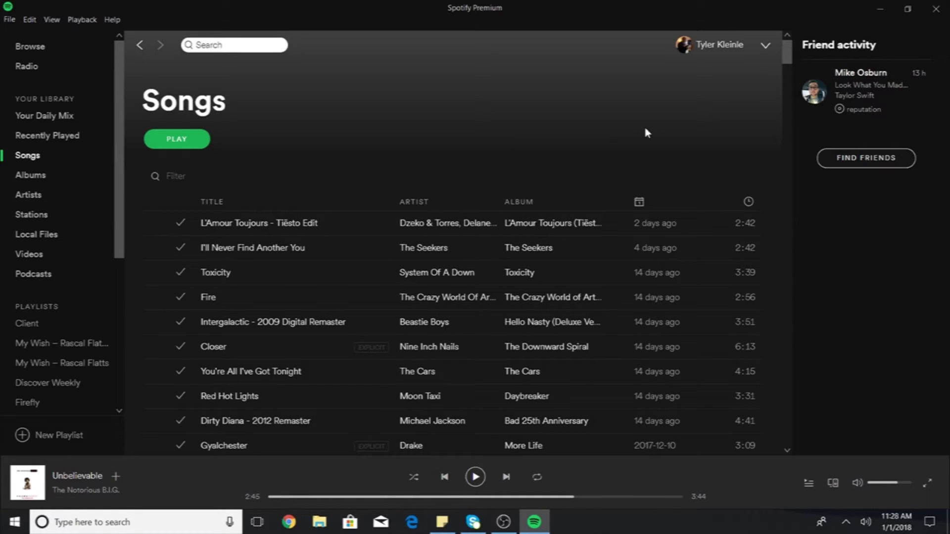
Step: Minimise the Spotify window to reveal the Windows desktop icons
click(890, 10)
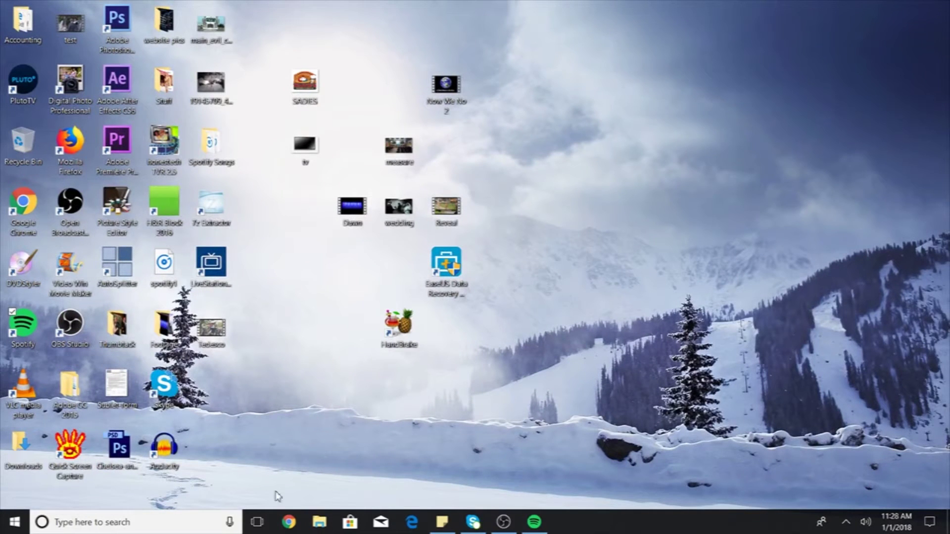
Step: Launch Audacity from its desktop shortcut icon
mouse_move(544, 522)
click(170, 454)
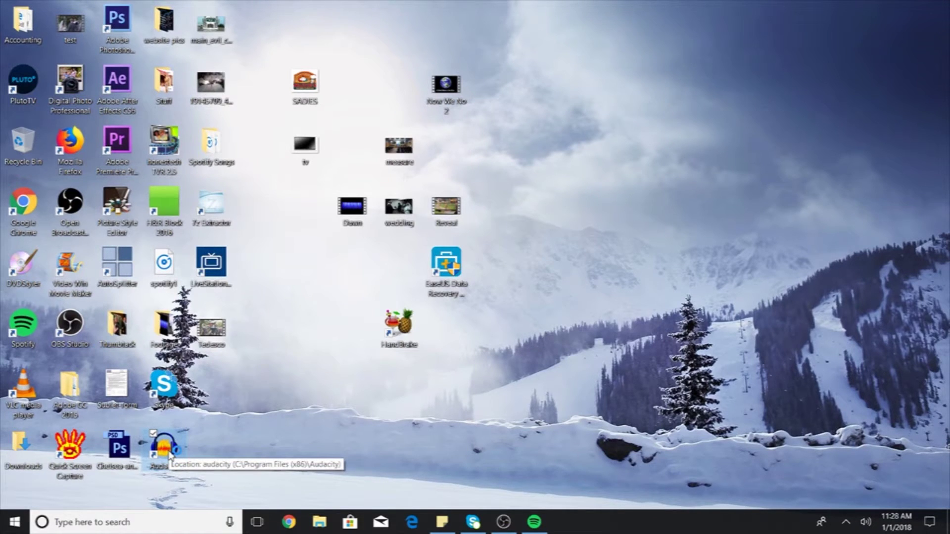
double_click(169, 453)
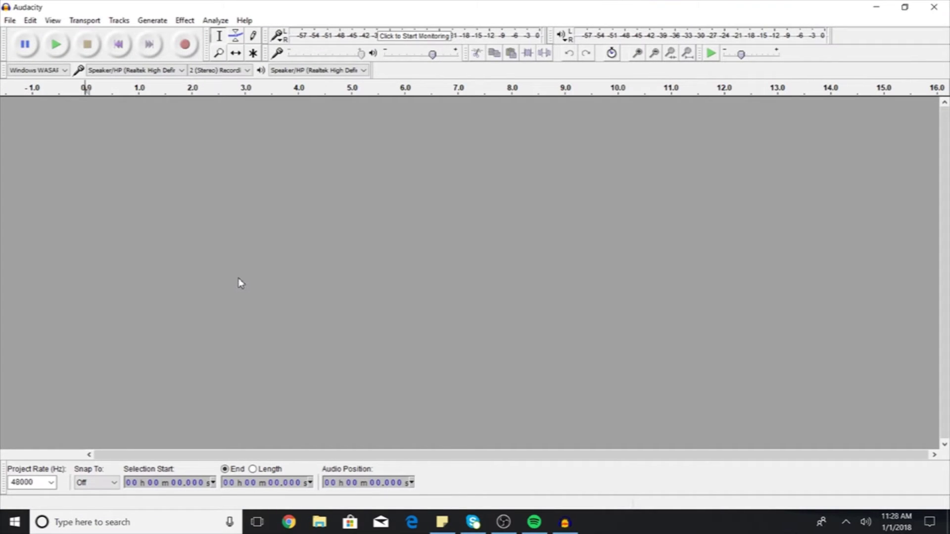
Step: Keep Speaker/HP (Realtek High Definition) as Audacity's recording device
click(178, 71)
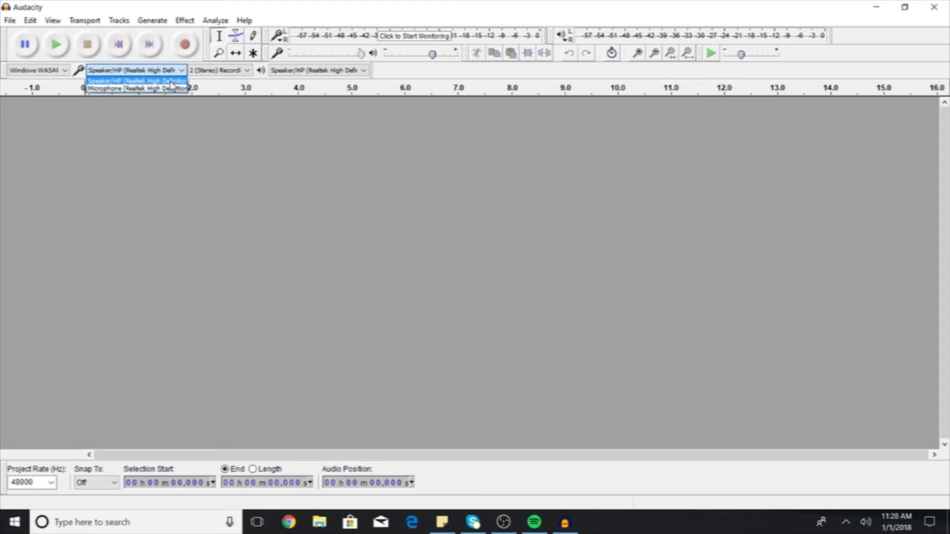
click(168, 73)
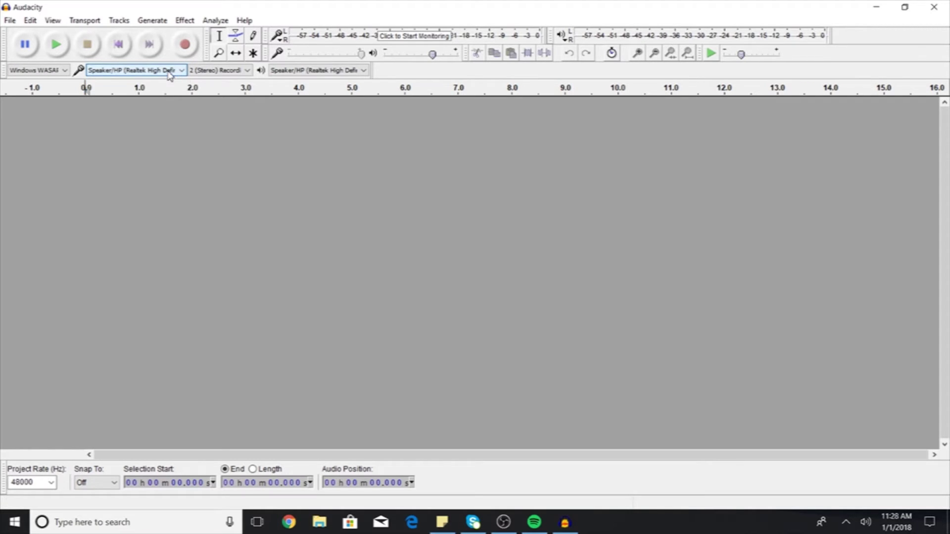
click(215, 130)
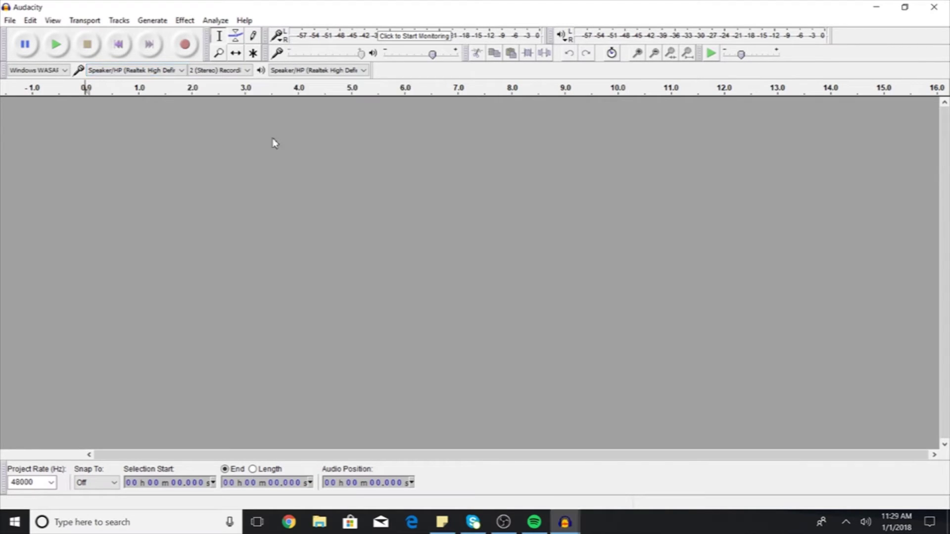
Step: Start recording in Audacity and play I'll Never Find Another You in Spotify
click(184, 43)
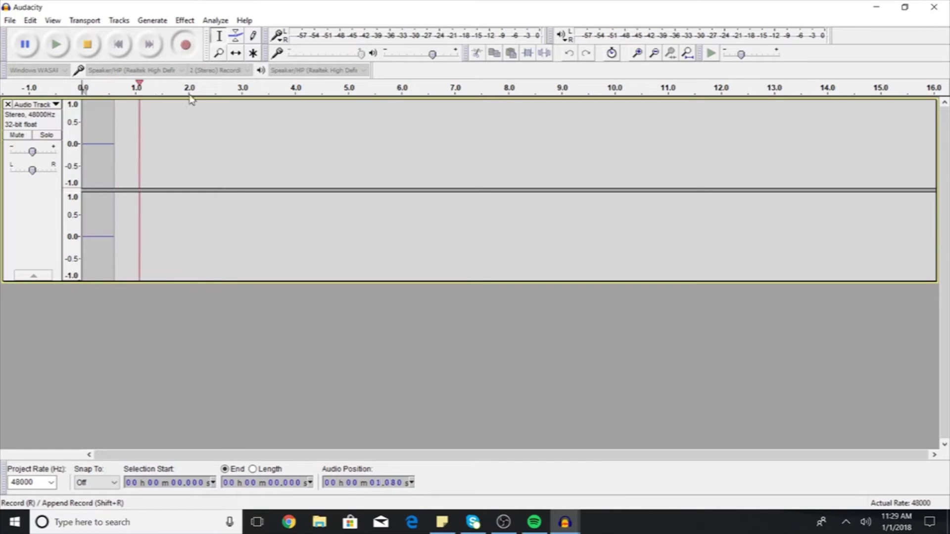
click(533, 521)
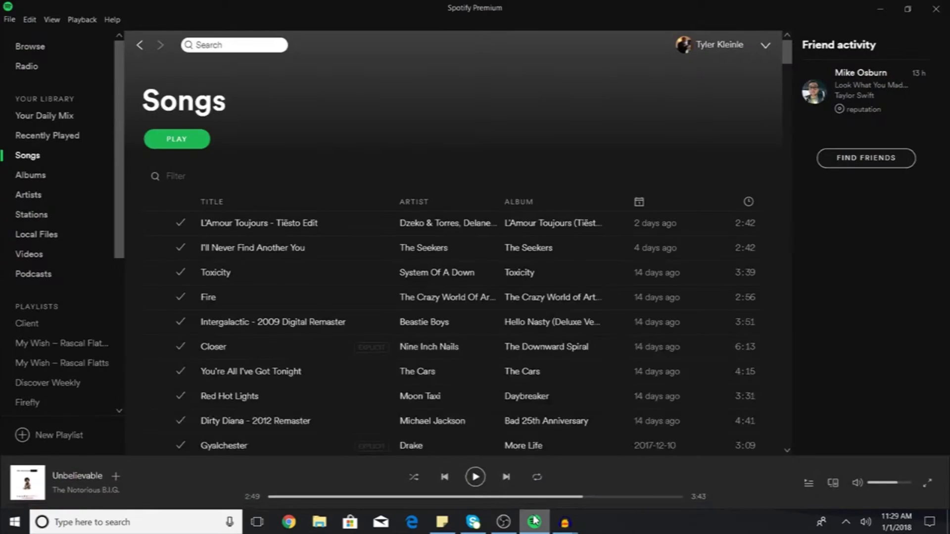
click(158, 248)
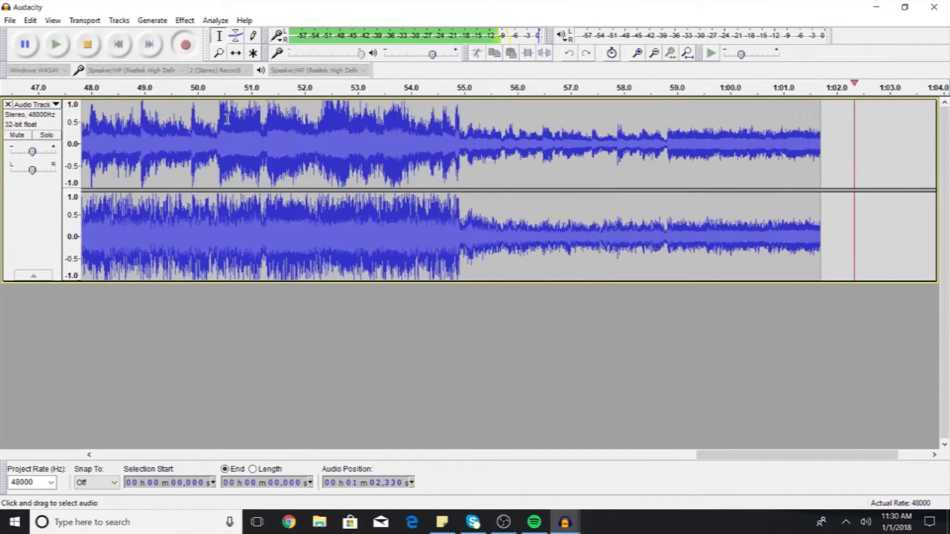
Step: Stop the recording and roughly select the song, skipping the leading silence
click(87, 44)
click(53, 20)
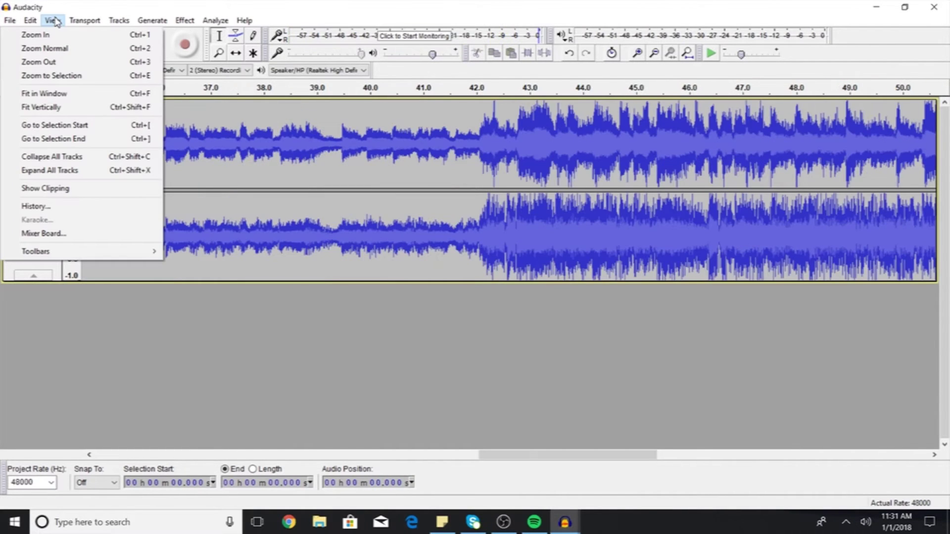
click(53, 21)
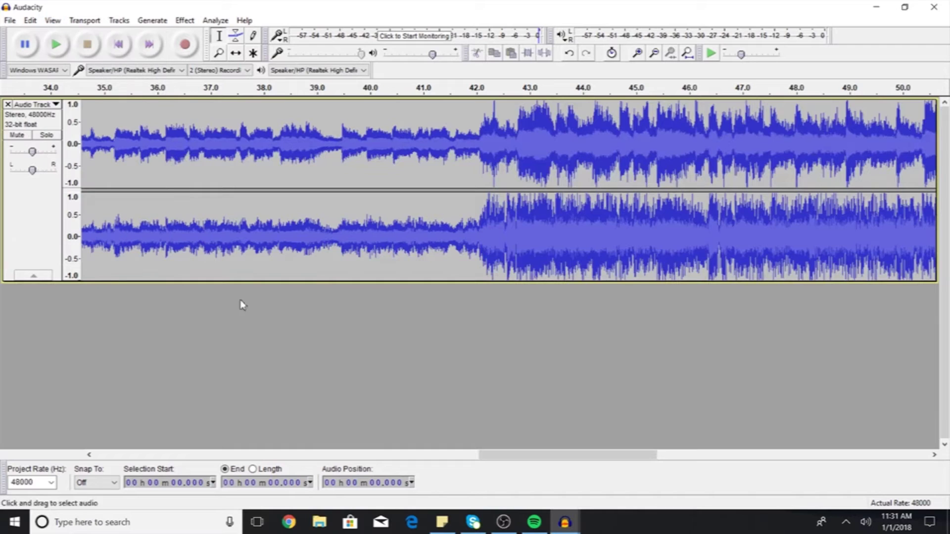
key(ctrl+3)
key(ctrl+3)
key(ctrl+3)
key(ctrl+3)
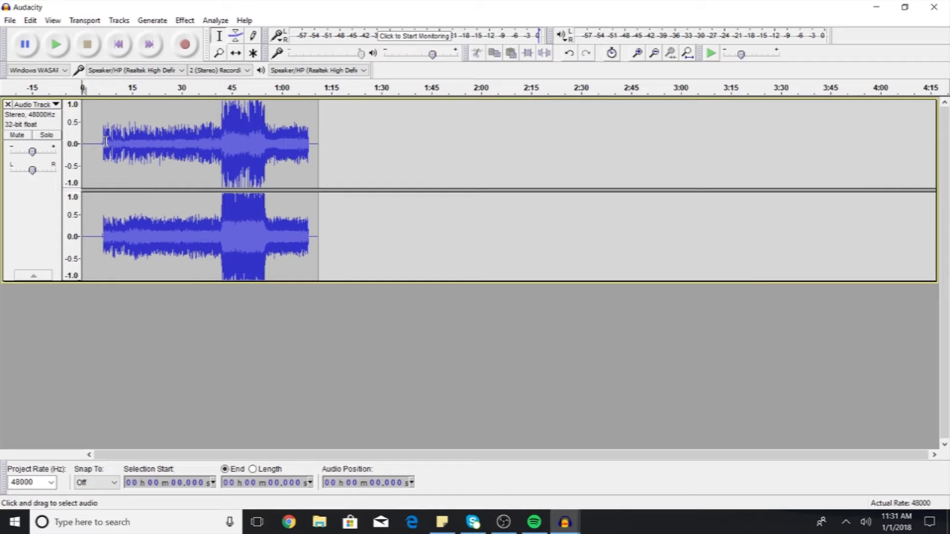
drag(105, 141, 309, 171)
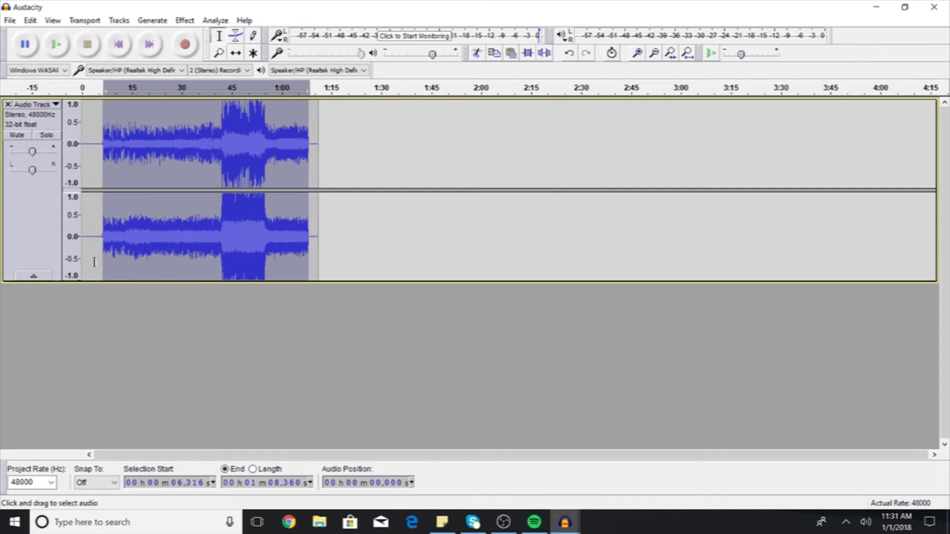
Step: Zoom in and refine the selection to run from 6.6 s to 1:08.162
key(ctrl+1)
key(ctrl+1)
key(ctrl+1)
key(ctrl+1)
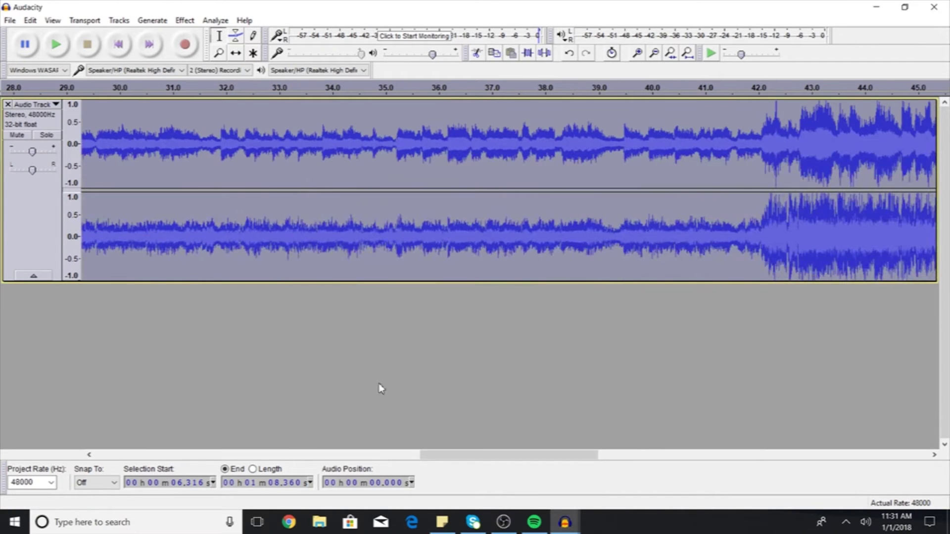
drag(448, 456, 136, 454)
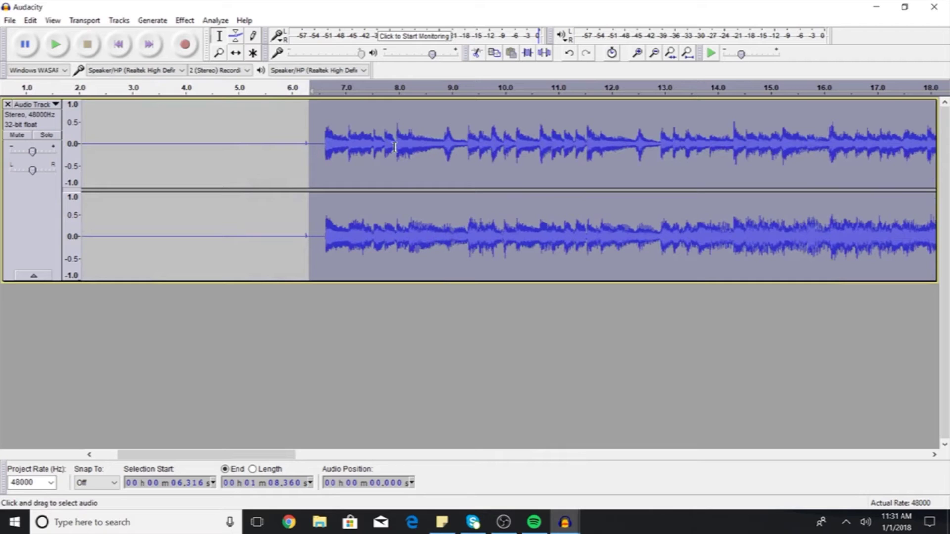
drag(312, 151, 324, 156)
drag(272, 455, 920, 455)
key(ctrl+1)
drag(527, 227, 484, 230)
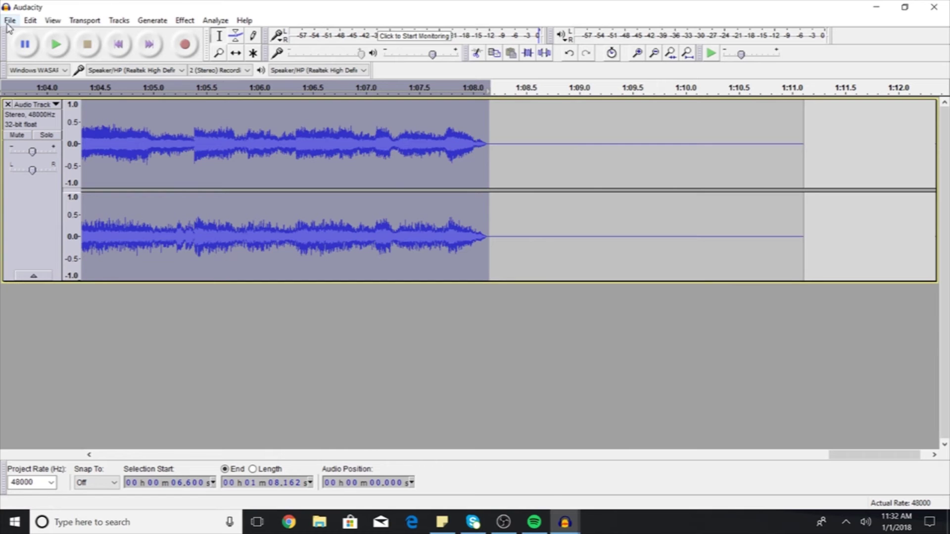
Step: Export the audio to the Desktop as 16-bit WAV 'The Seekers - I'll Never Find Another You'
click(8, 23)
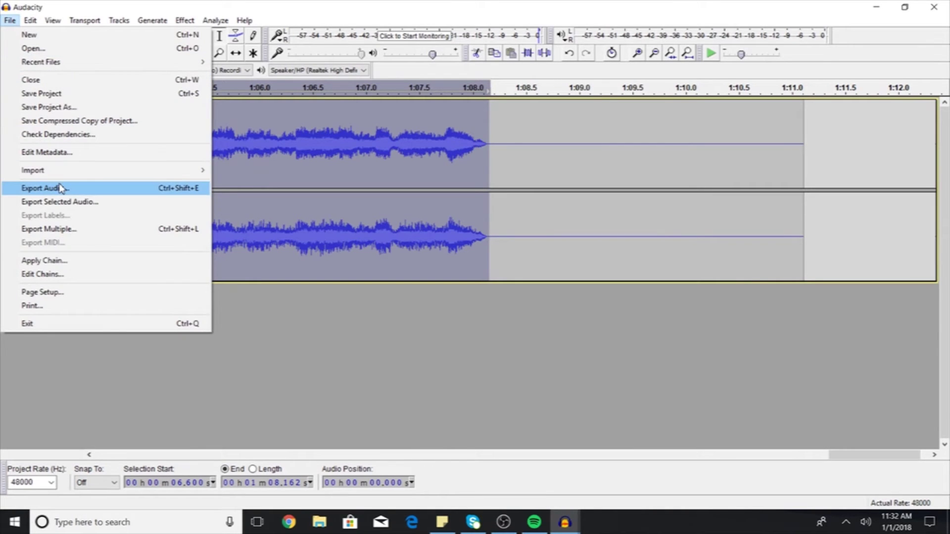
click(60, 188)
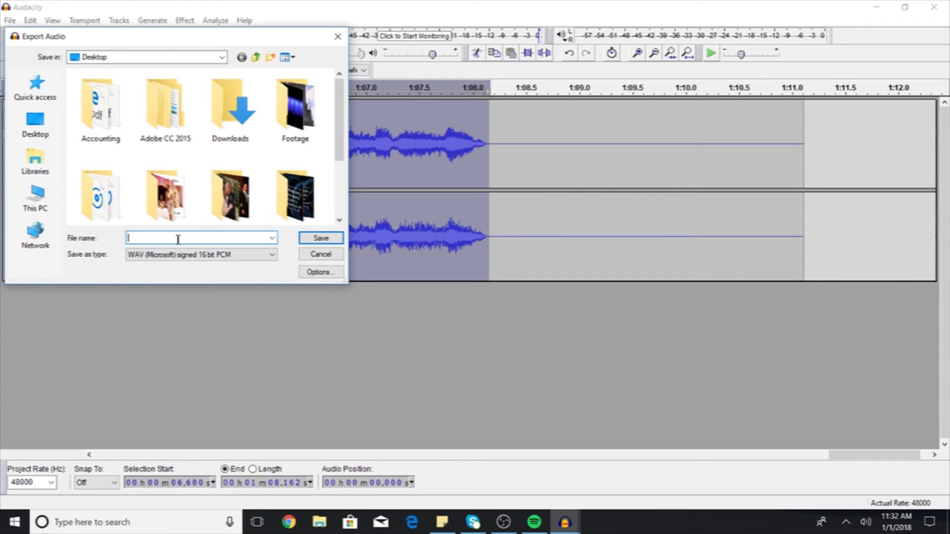
text(The Seekers - I'll Never Find Another Y)
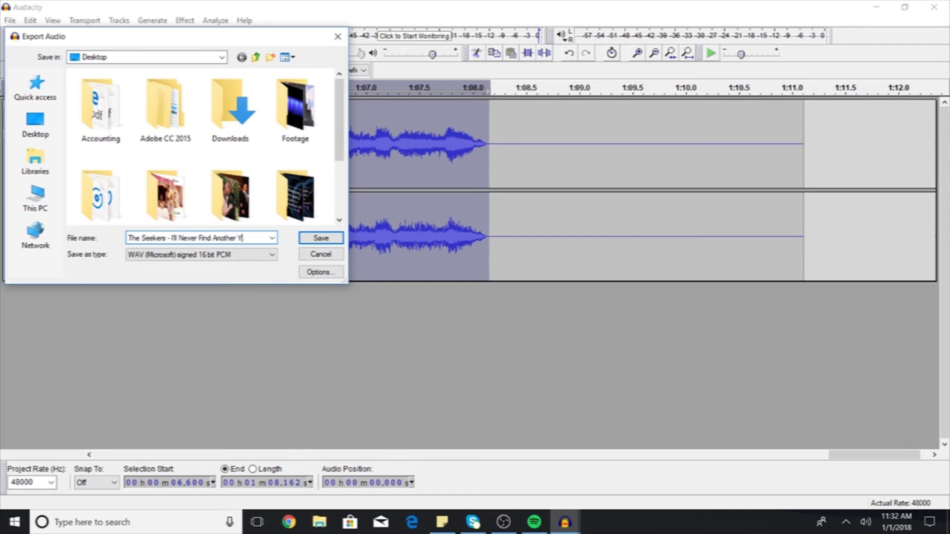
text(ou)
click(322, 239)
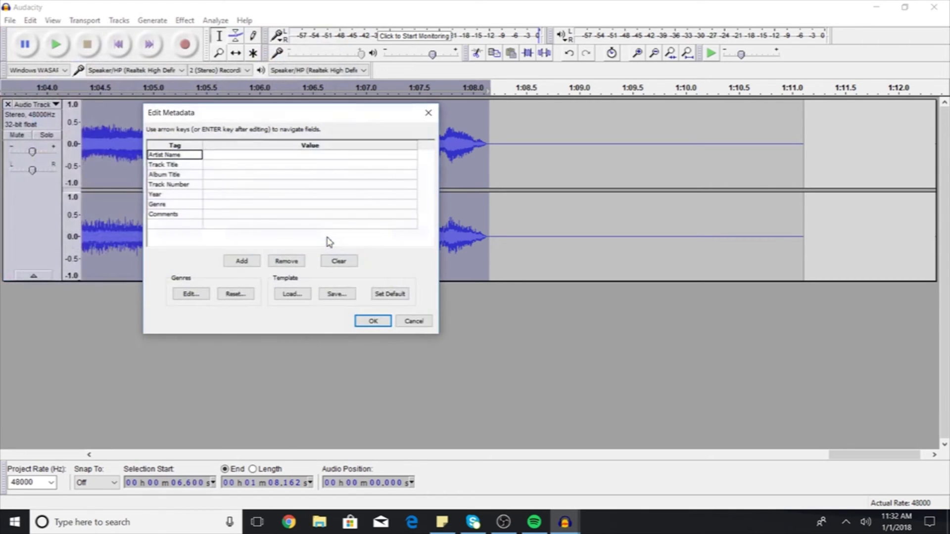
Step: Enter artist 'The Seekers' and title 'I'll Never Find Another You' in Edit Metadata and confirm
click(296, 158)
text(The Seekers)
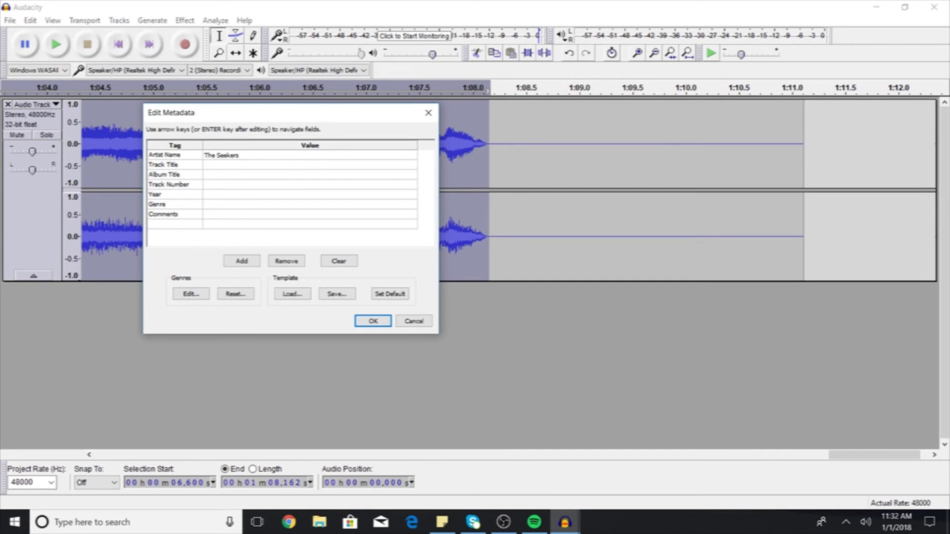
click(222, 167)
text(I'll Never Find Another You)
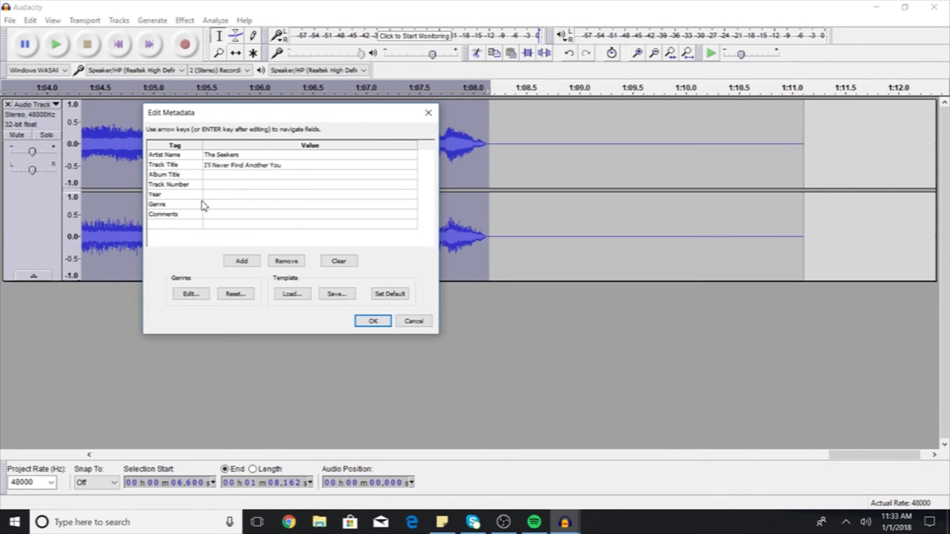
click(373, 322)
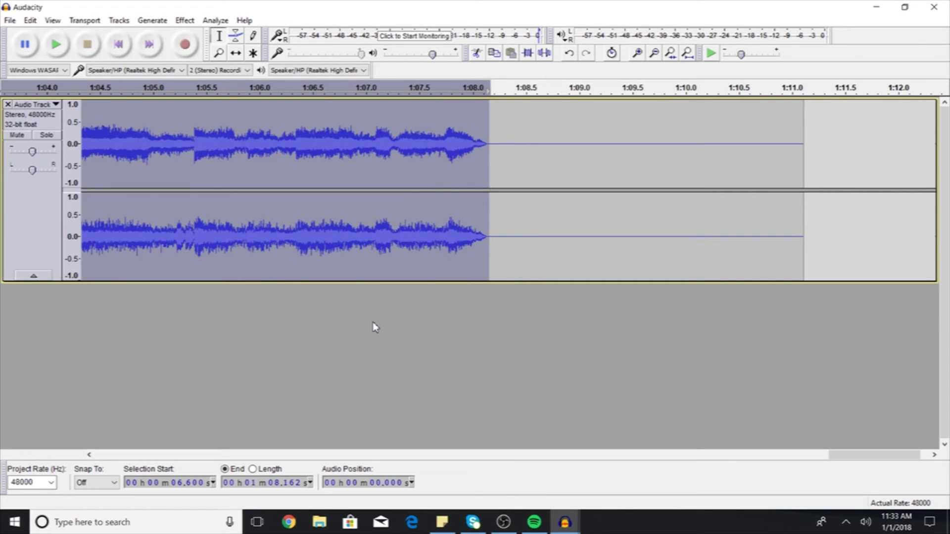
Step: Show the desktop and open the exported Seekers WAV in Groove Music
click(948, 522)
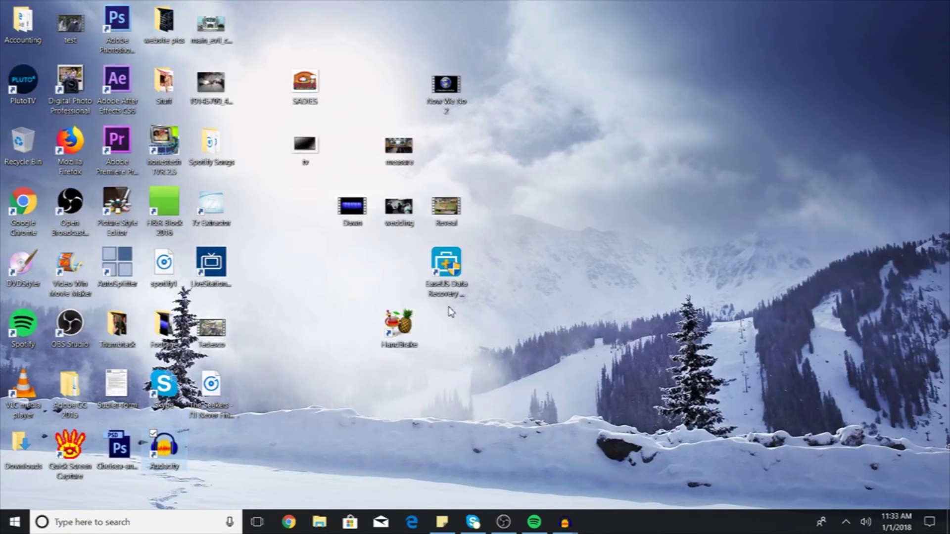
mouse_move(214, 398)
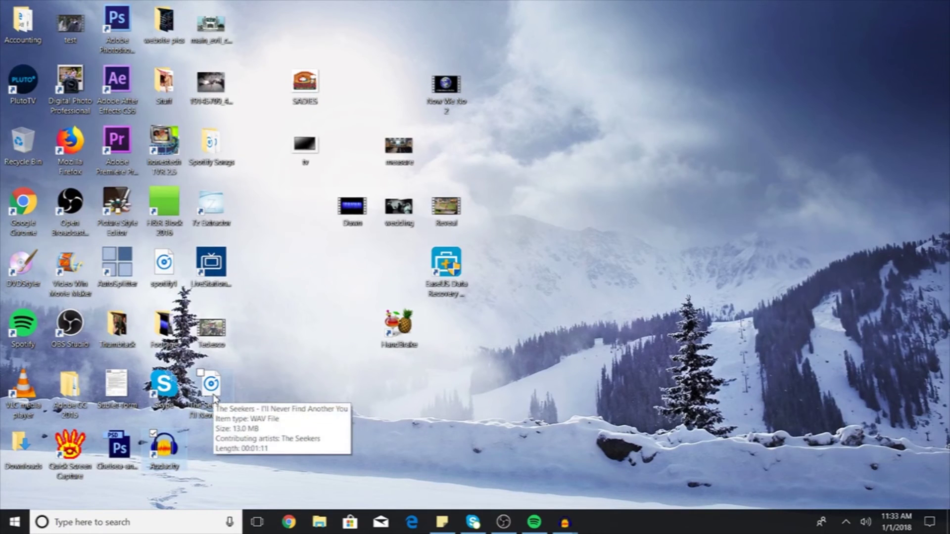
double_click(213, 398)
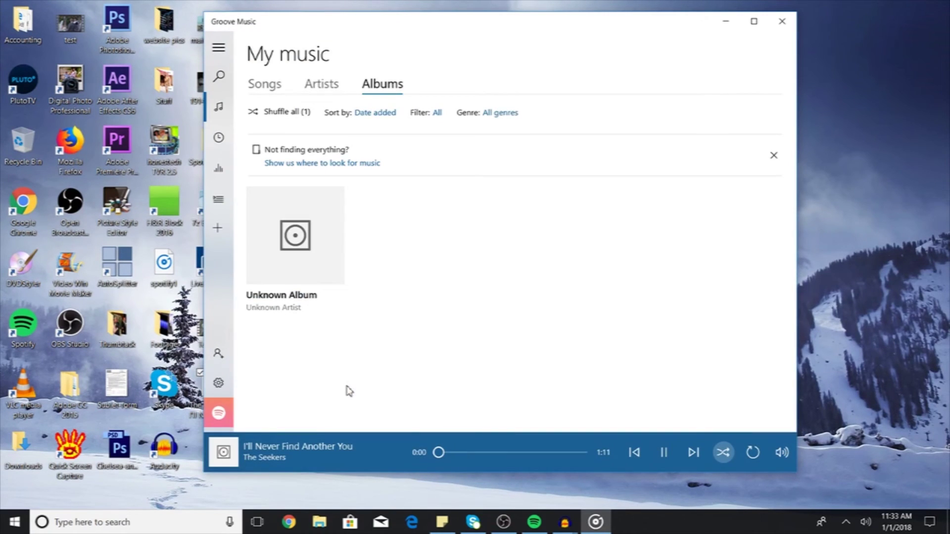
Step: Expand the now-playing view, seek to 0:34 and 0:43, then close Groove Music
click(350, 468)
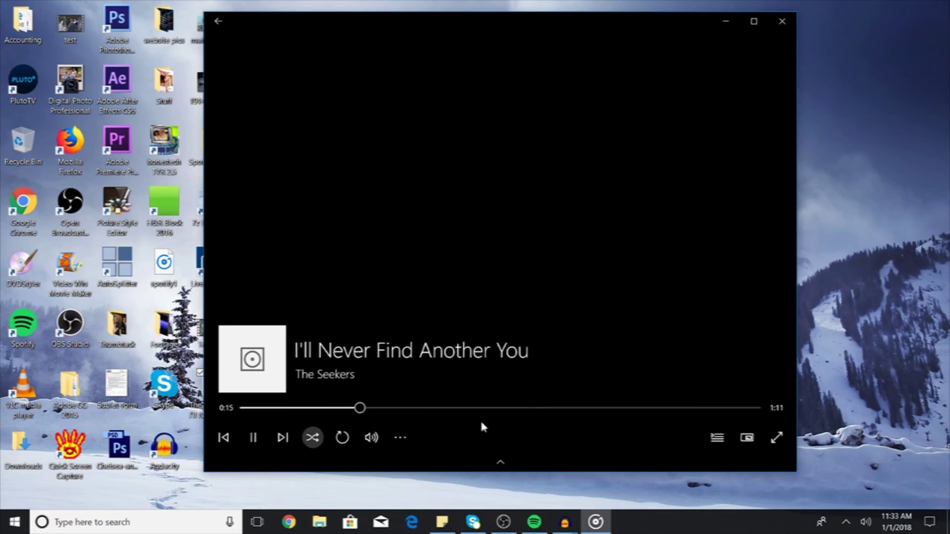
click(494, 408)
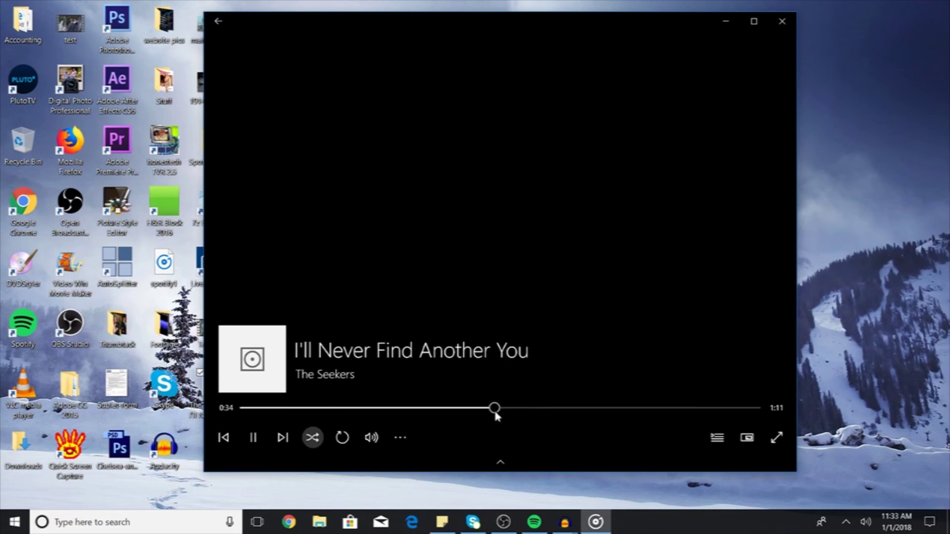
click(560, 407)
click(782, 22)
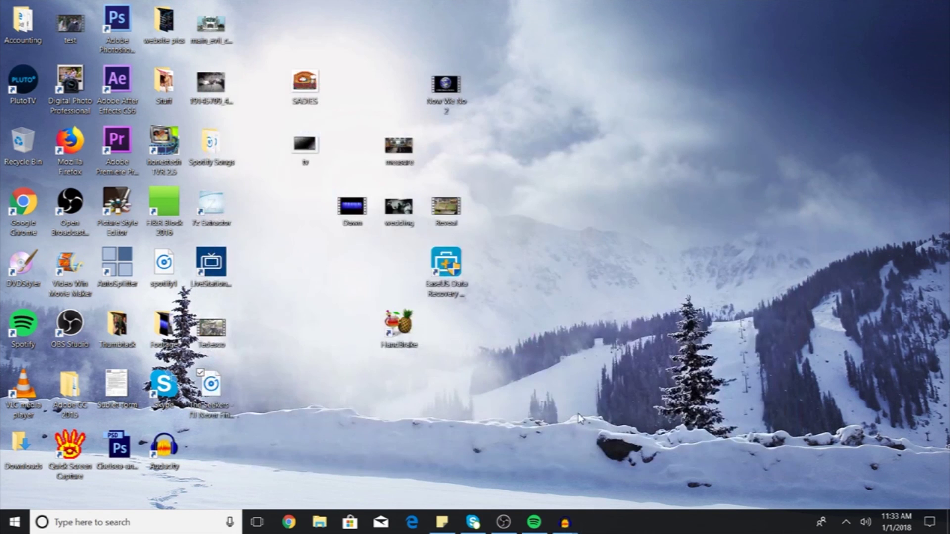
Step: Restore the Spotify window from the taskbar
click(528, 525)
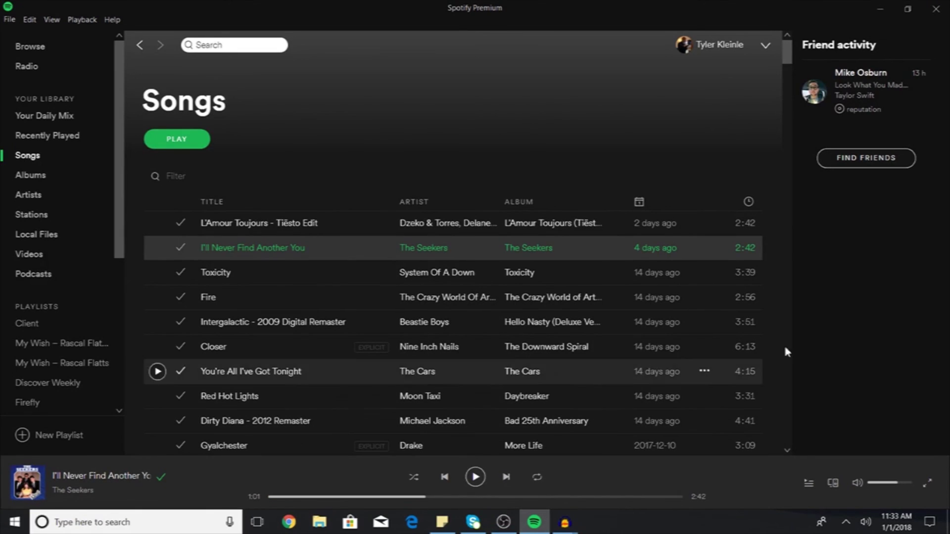